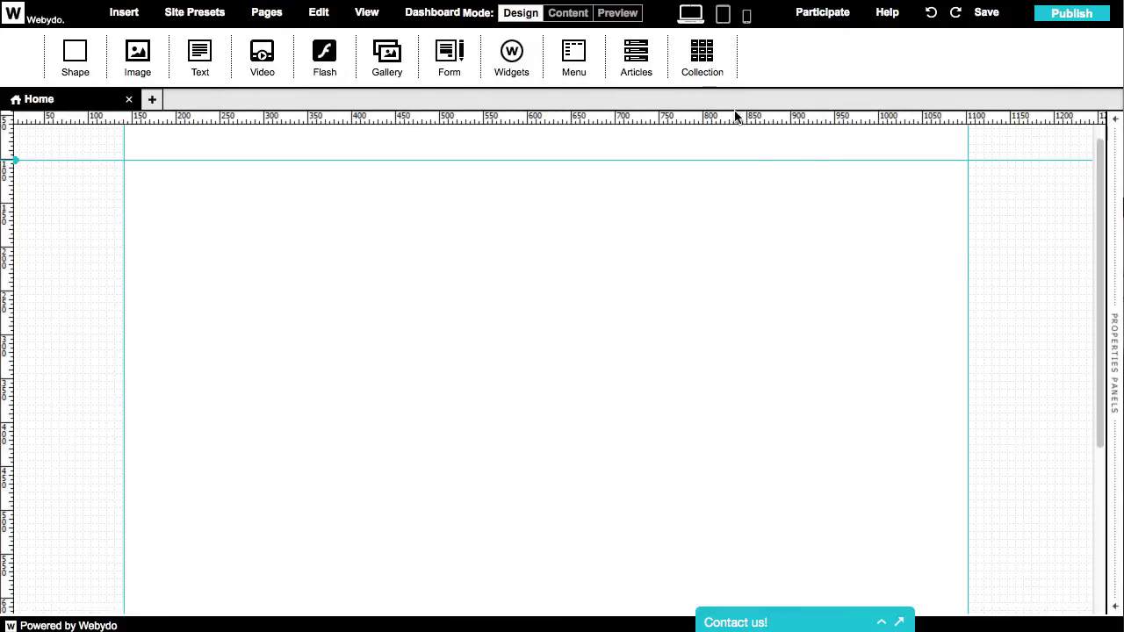
Insert the Articles widget and select its first article item and separator line
click(645, 59)
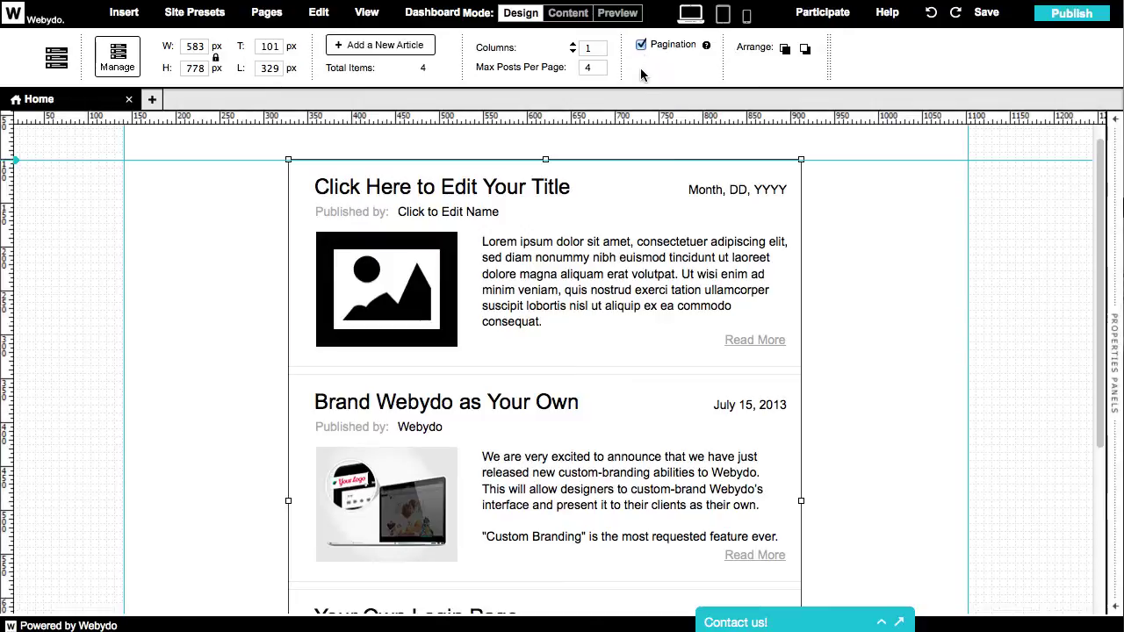
click(637, 176)
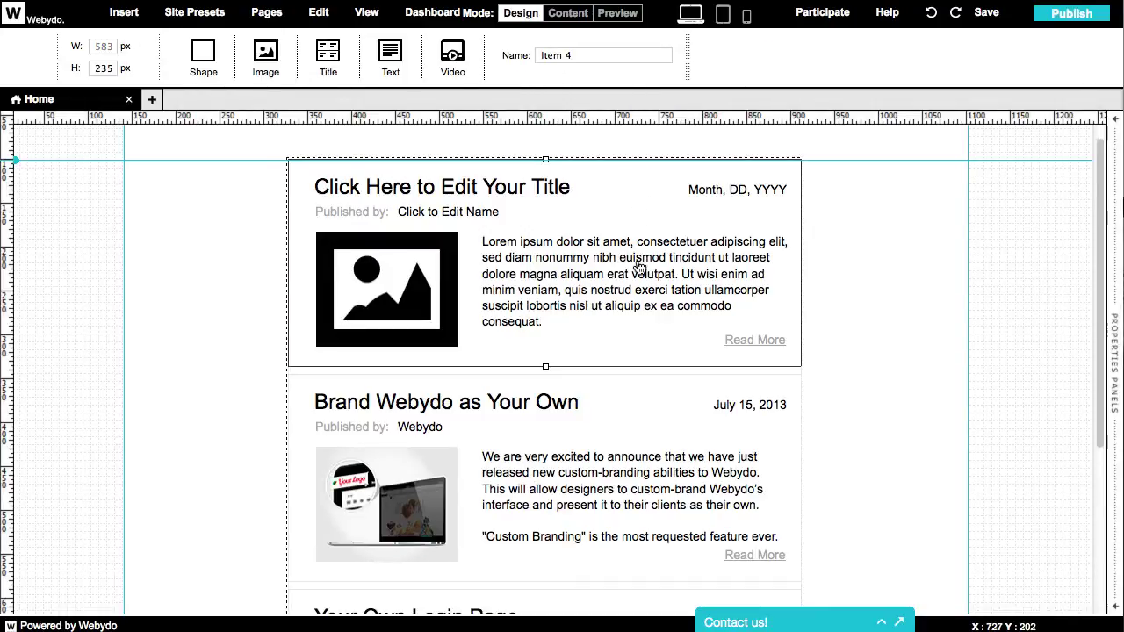
click(639, 371)
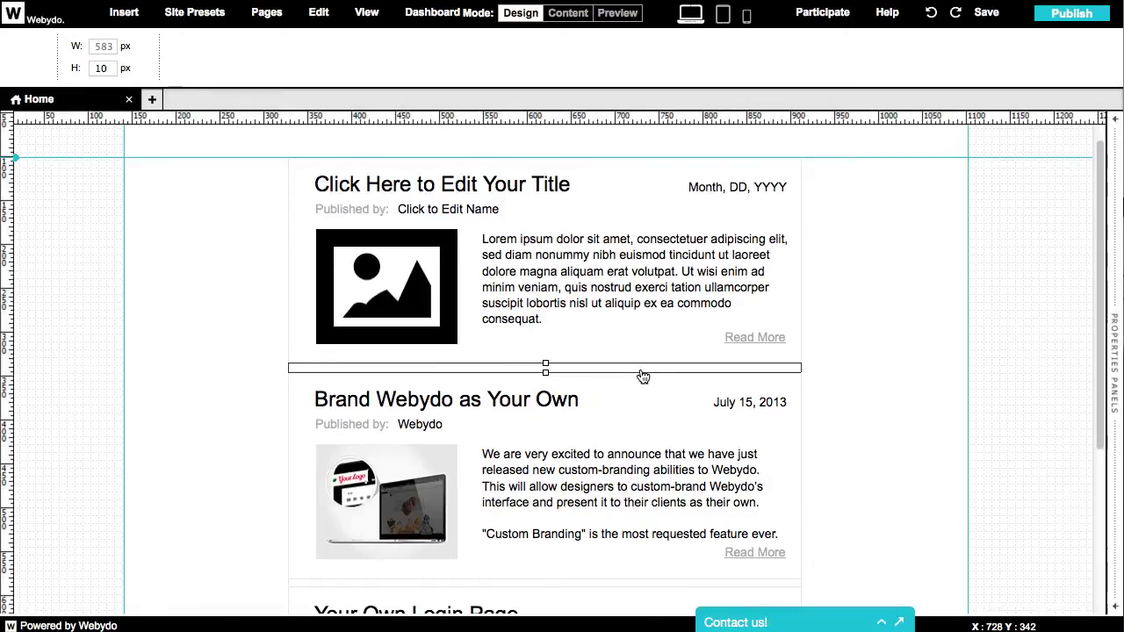
Inspect the two-page pagination bar and the whole articles list
scroll(640, 377, down, 3)
click(595, 572)
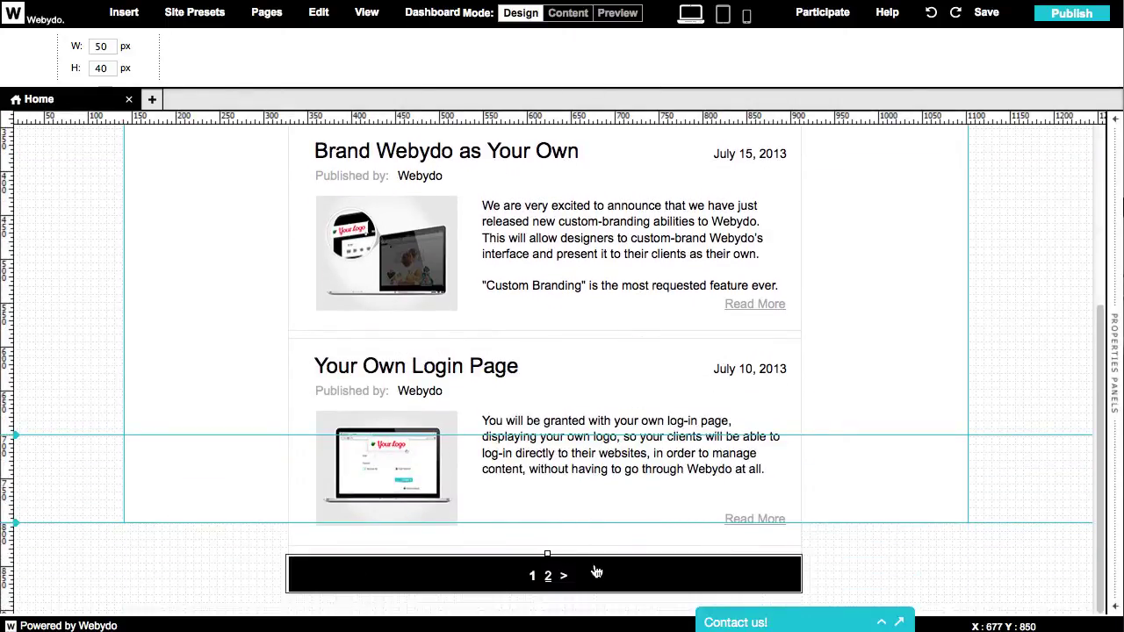
click(659, 328)
scroll(660, 328, up, 3)
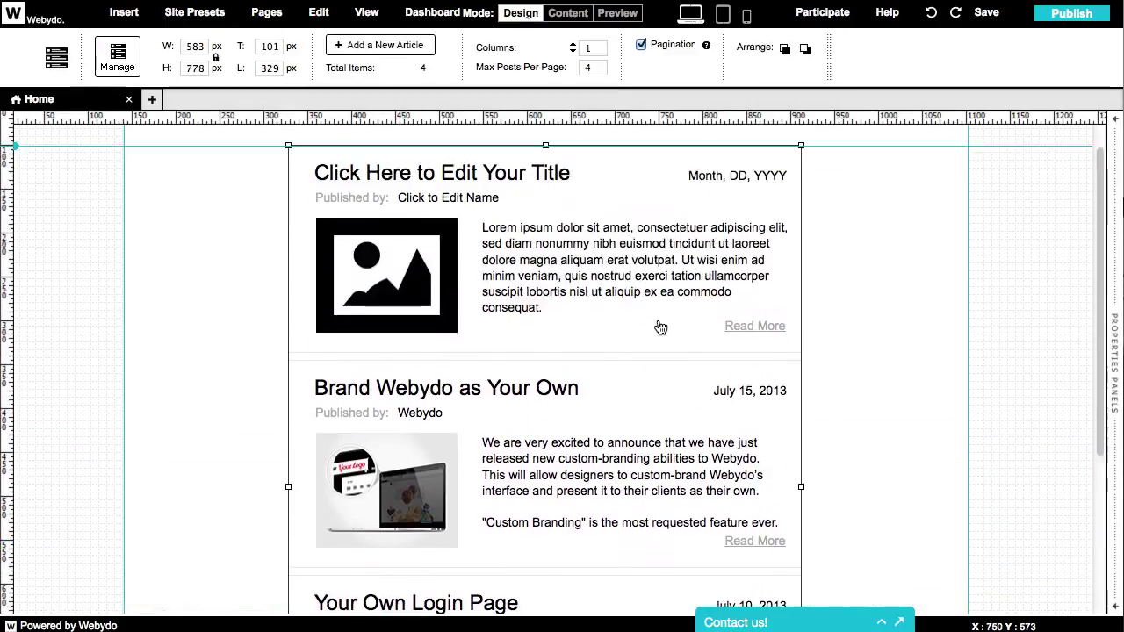
scroll(661, 328, up, 1)
mouse_move(799, 540)
mouse_down()
mouse_move(885, 540)
mouse_move(800, 542)
mouse_up()
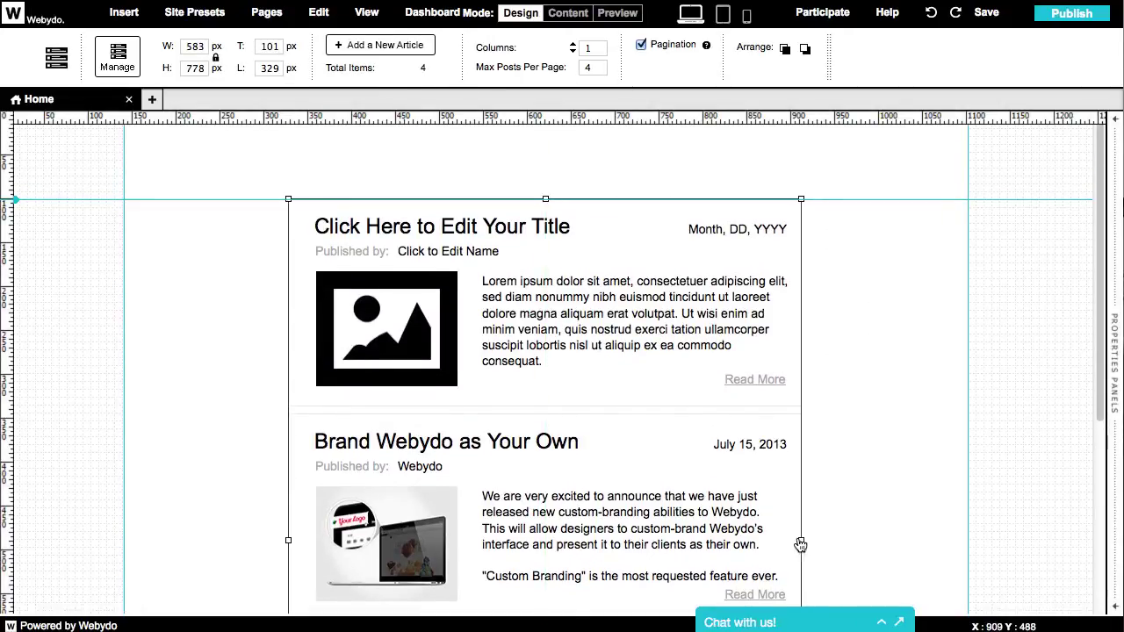
Fill the separator lines between articles with solid black (000000)
click(712, 410)
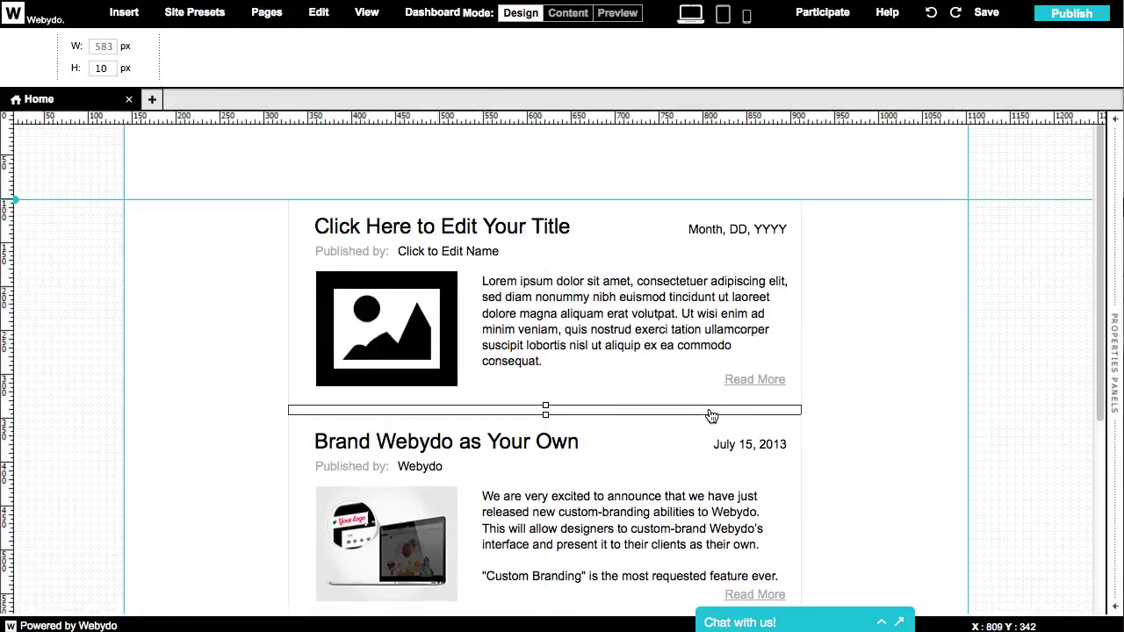
click(1113, 305)
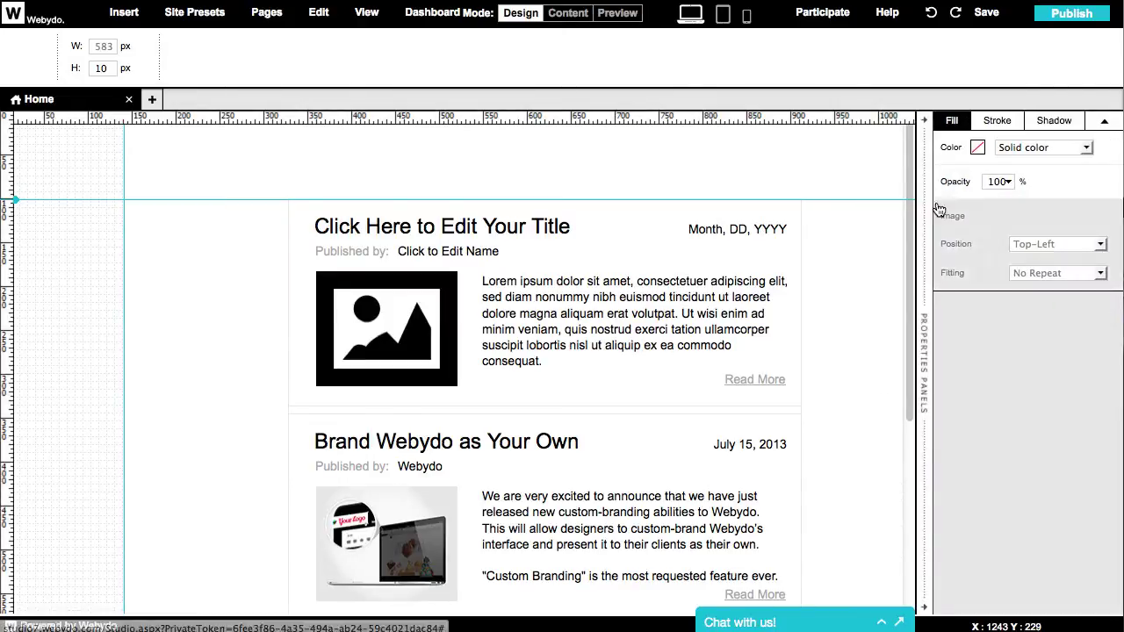
drag(913, 242, 908, 281)
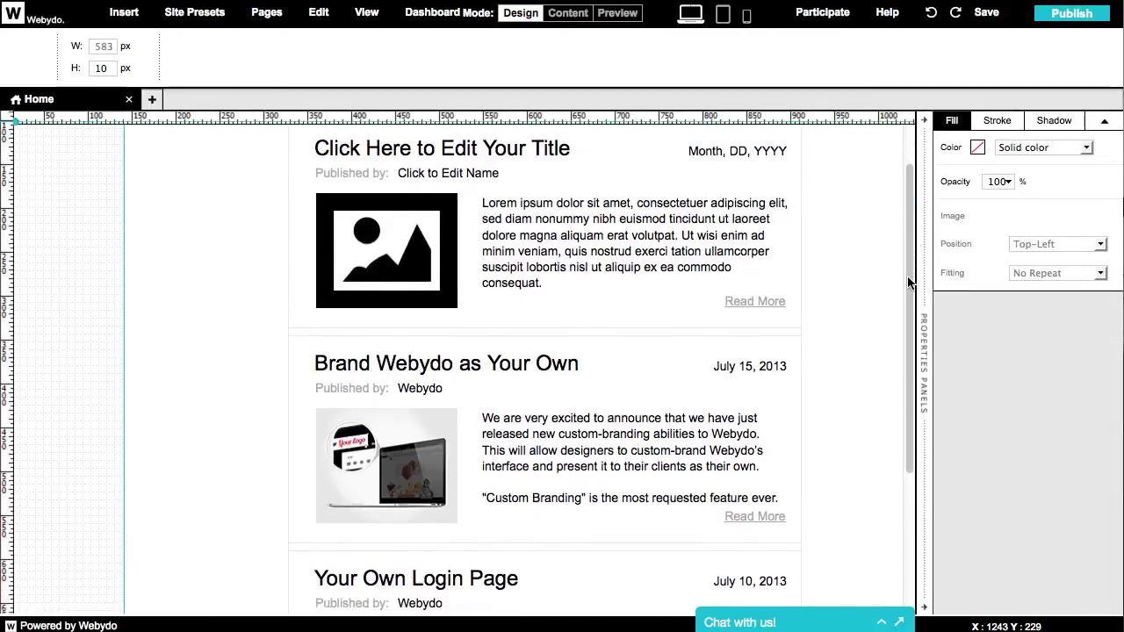
click(977, 147)
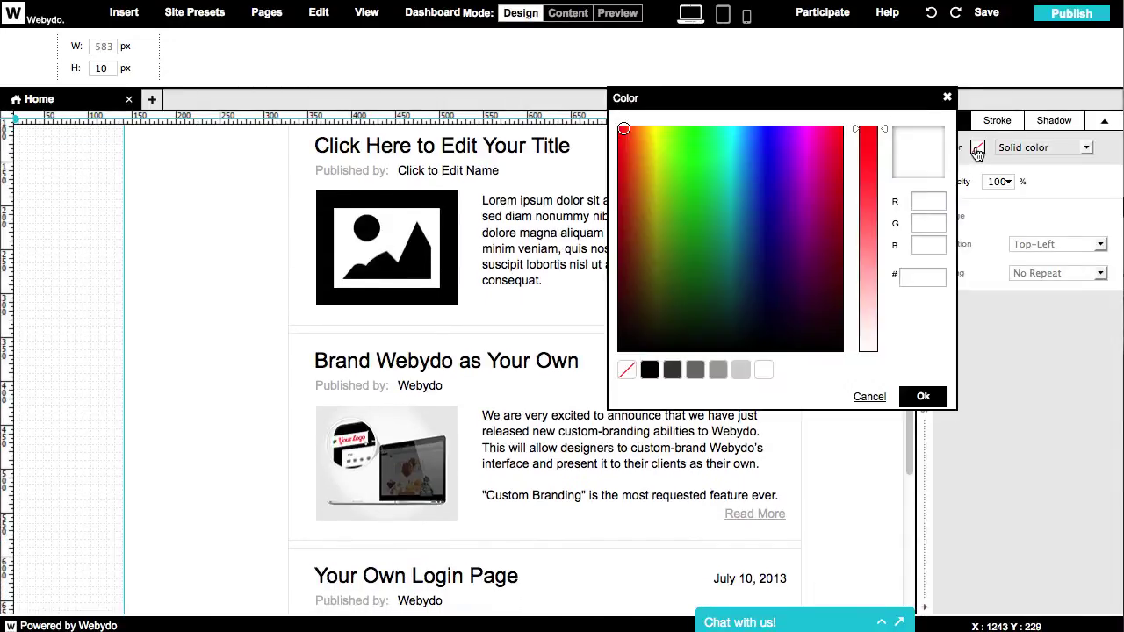
click(649, 370)
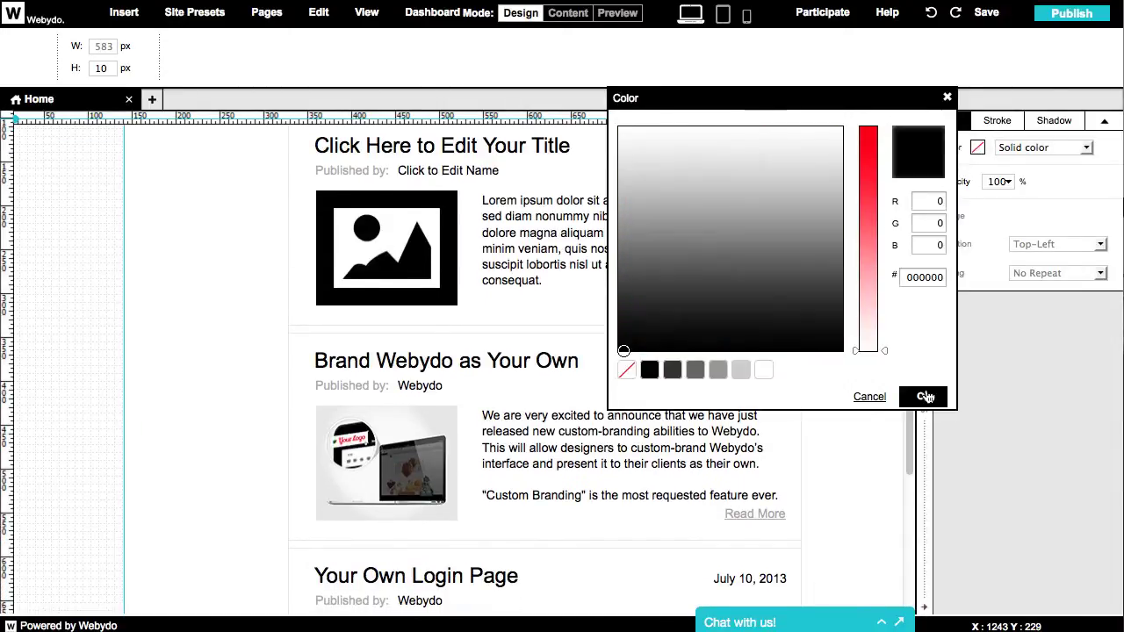
click(923, 396)
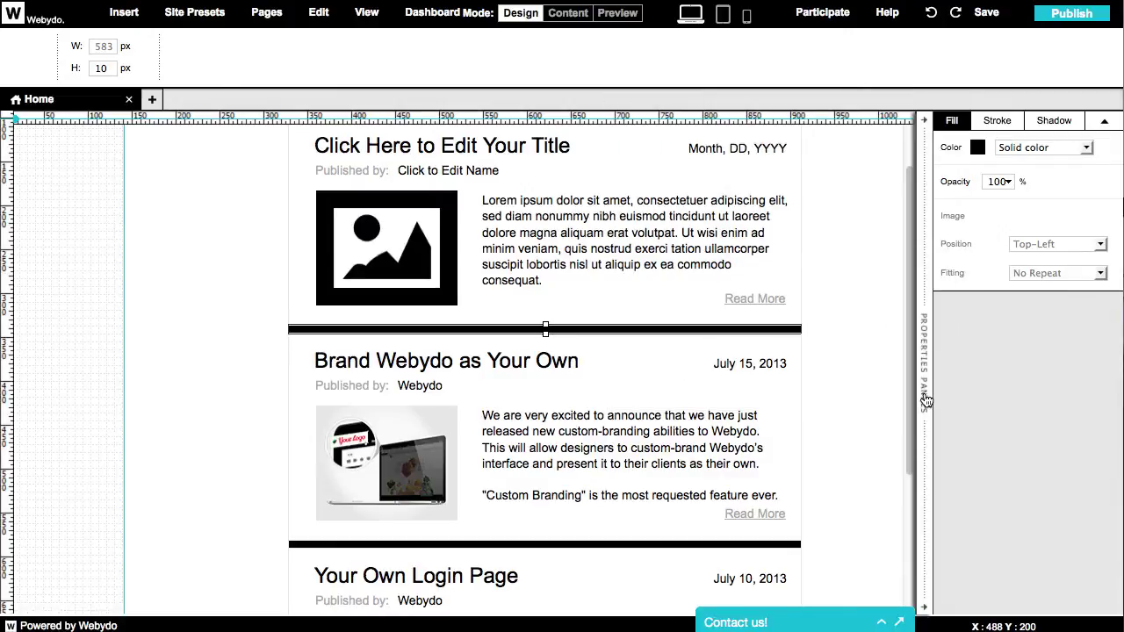
click(699, 447)
Delete the opening sentence from the second article's body text
click(698, 447)
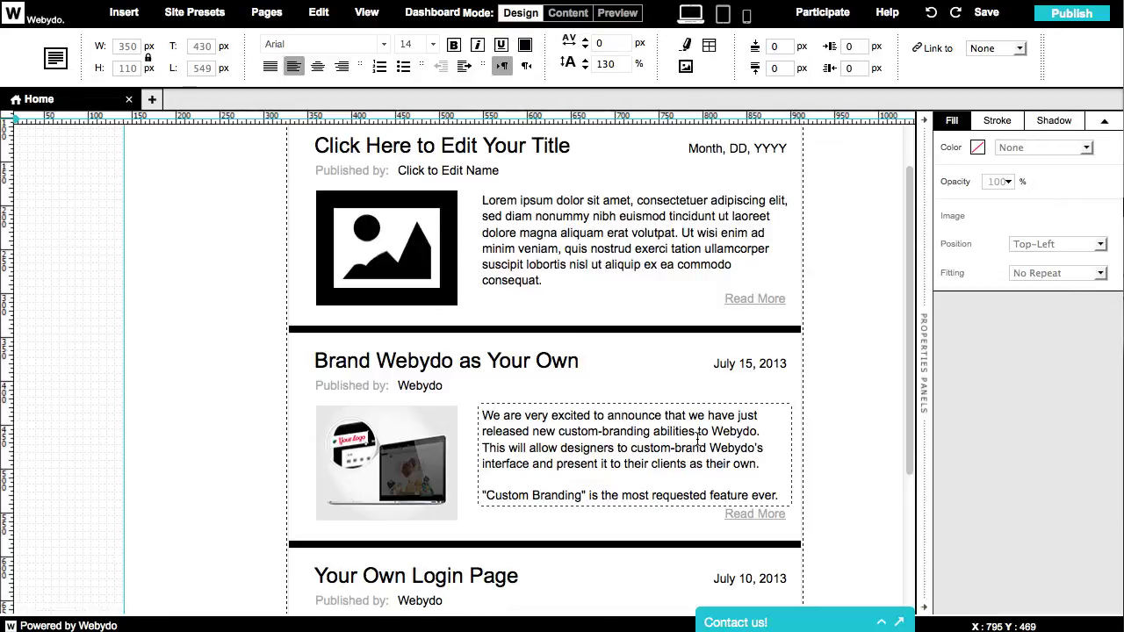
drag(765, 431, 462, 405)
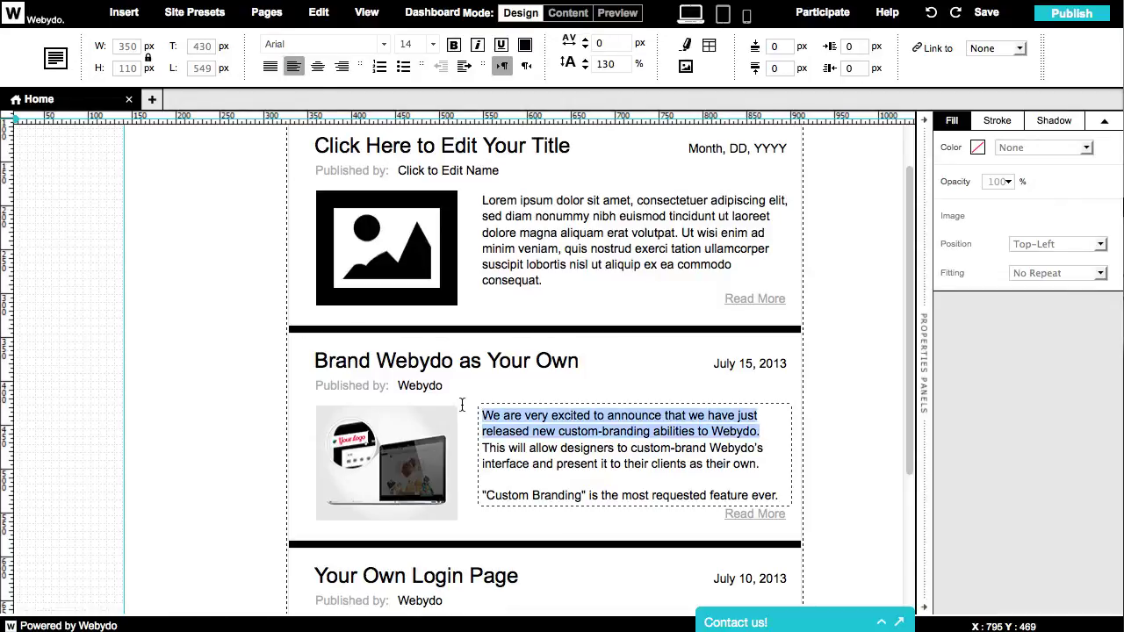
key(BackSpace)
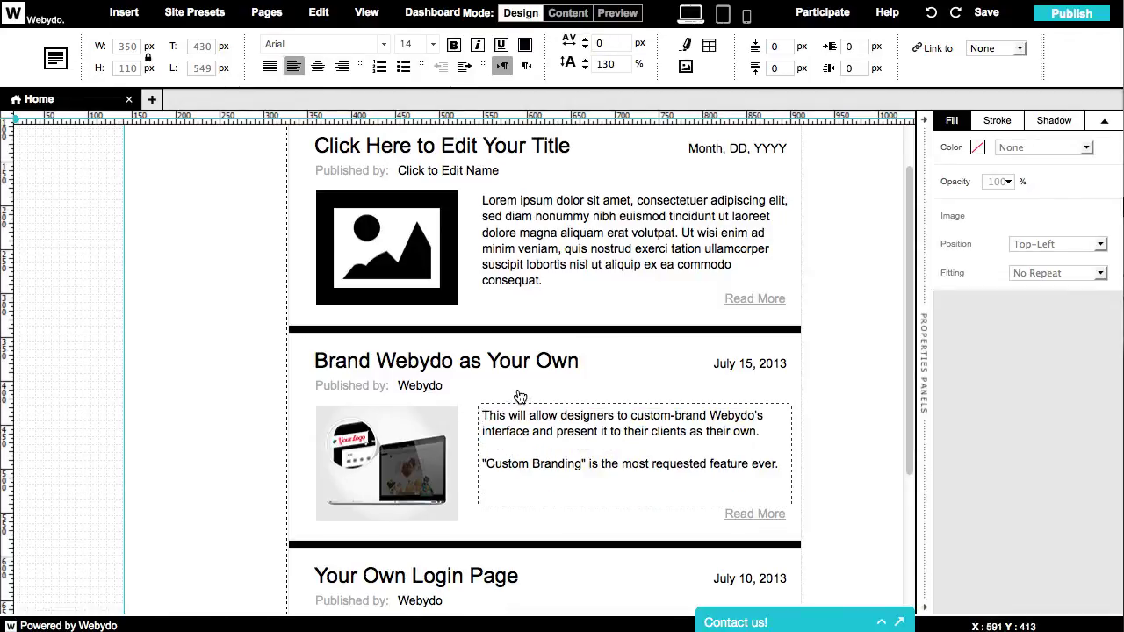
click(520, 397)
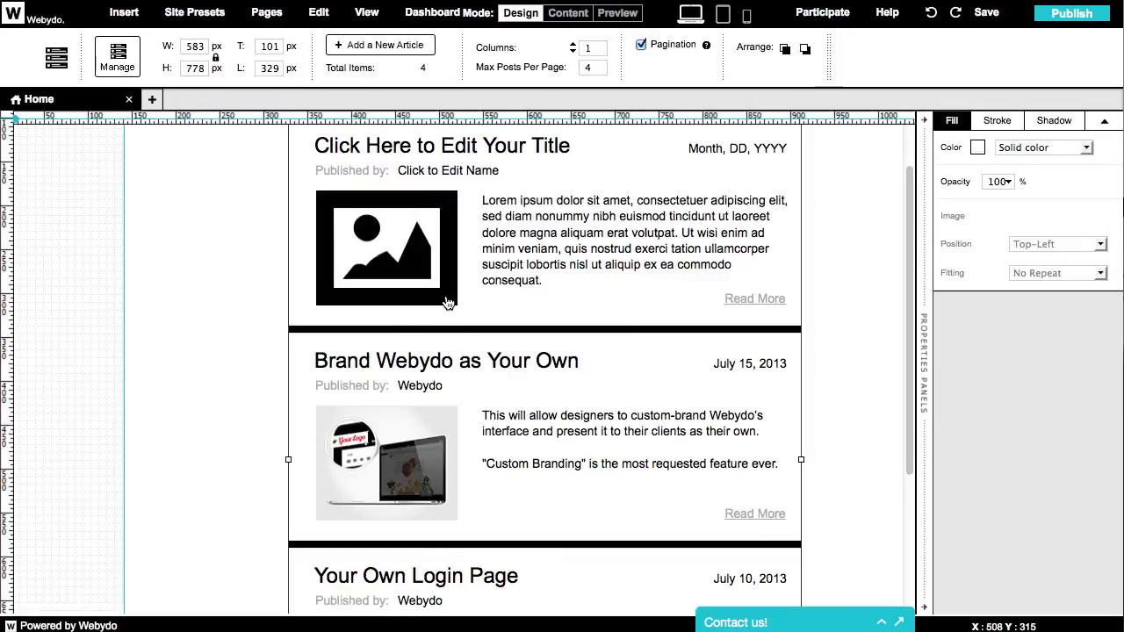
Shrink the first article's image to a small icon and shift its text 10 px left and down
click(447, 302)
drag(458, 304, 404, 267)
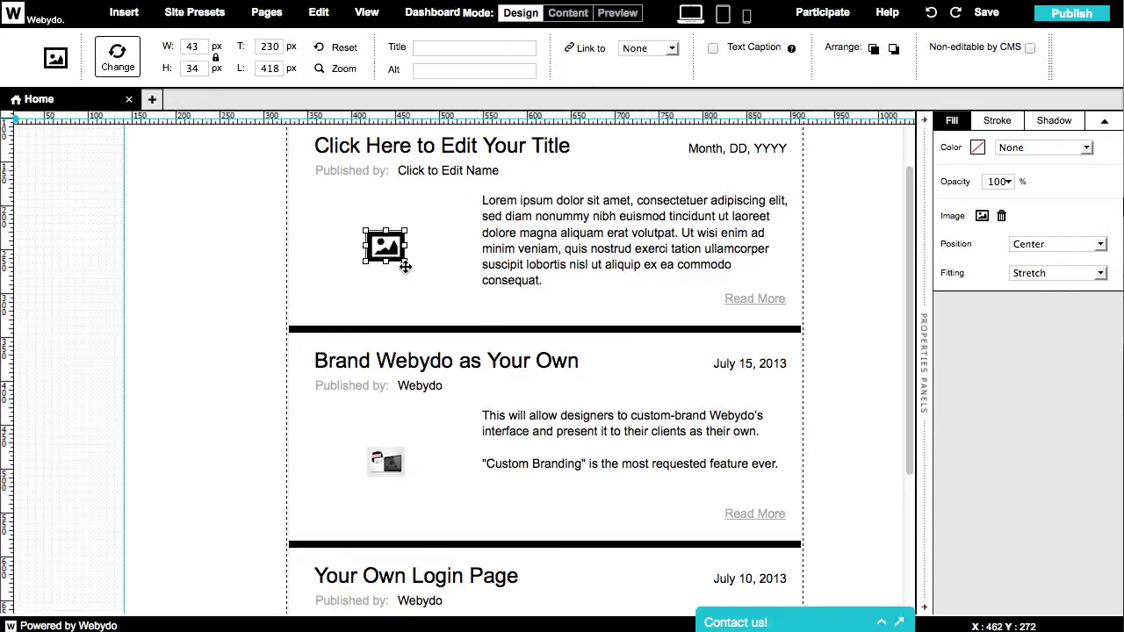
click(494, 250)
click(494, 251)
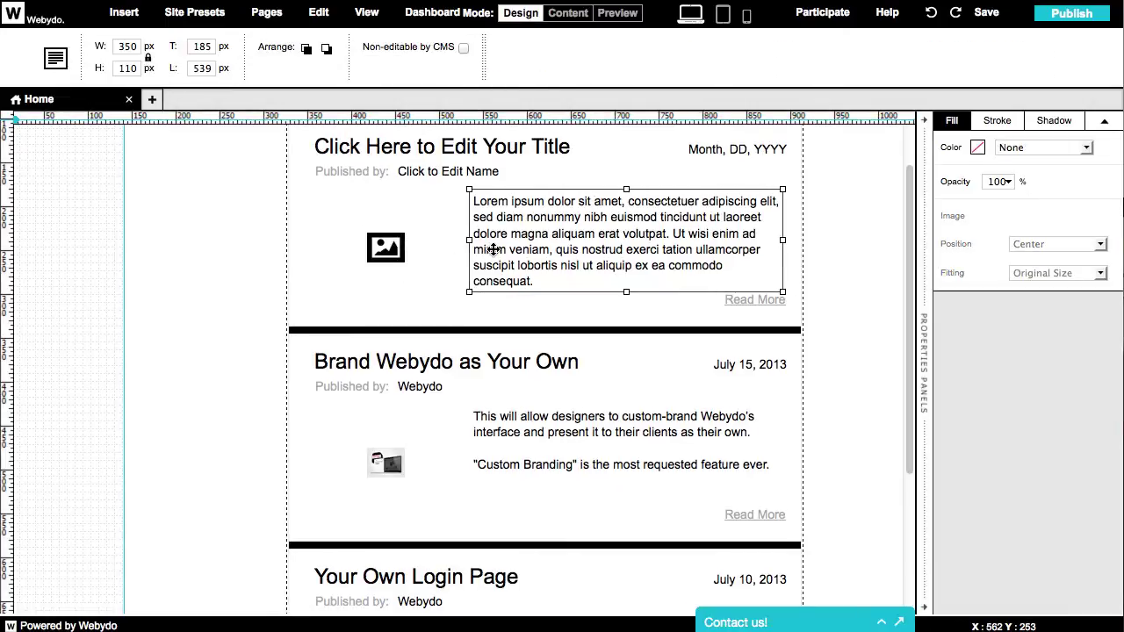
key(shift+Left)
key(shift+Left)
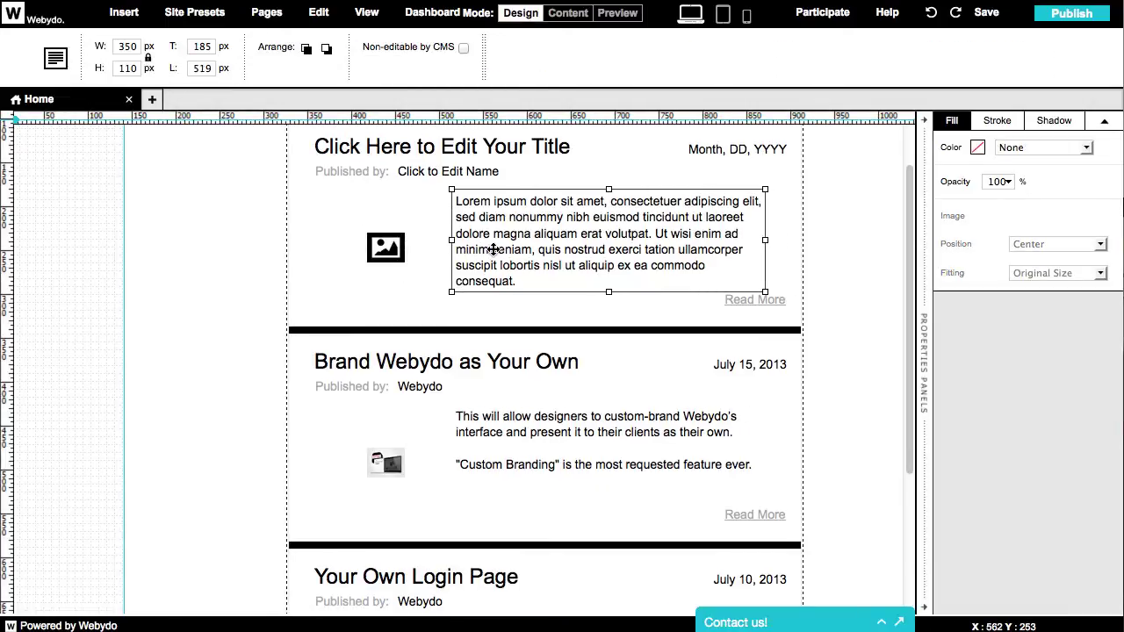
key(shift+Down)
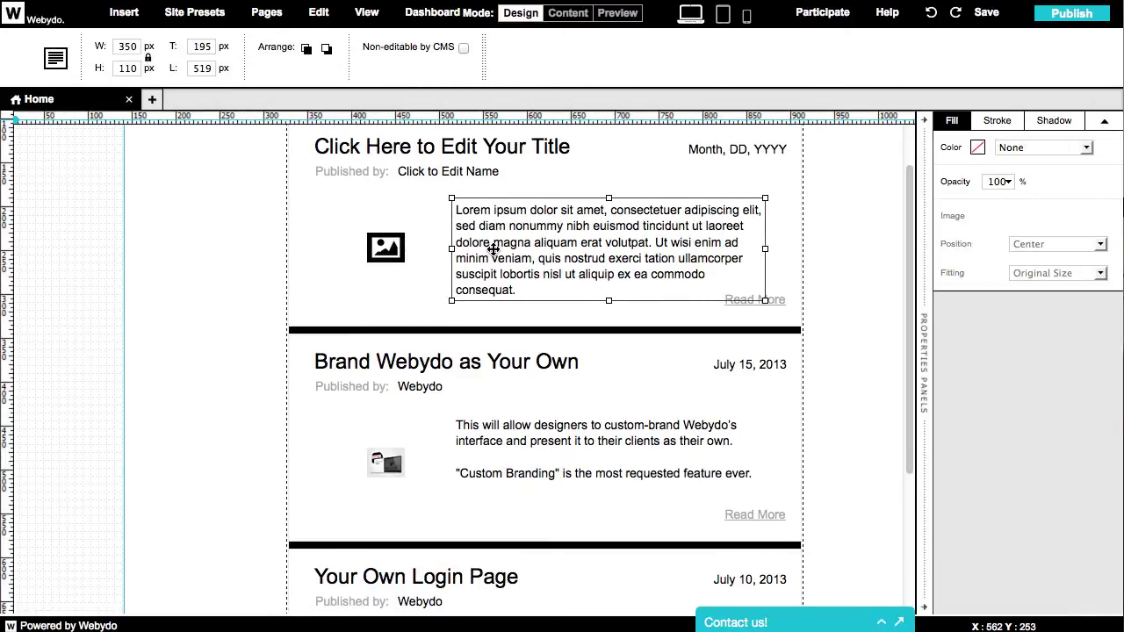
Select the author name, title, date, then the first article item in turn
click(457, 174)
click(465, 153)
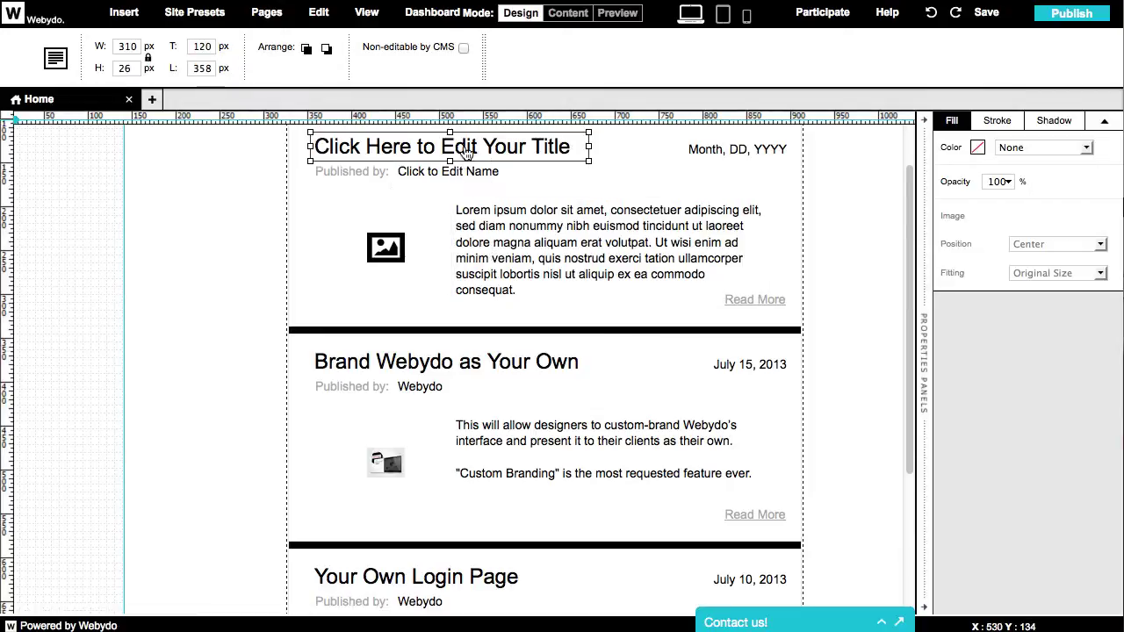
click(689, 149)
click(394, 258)
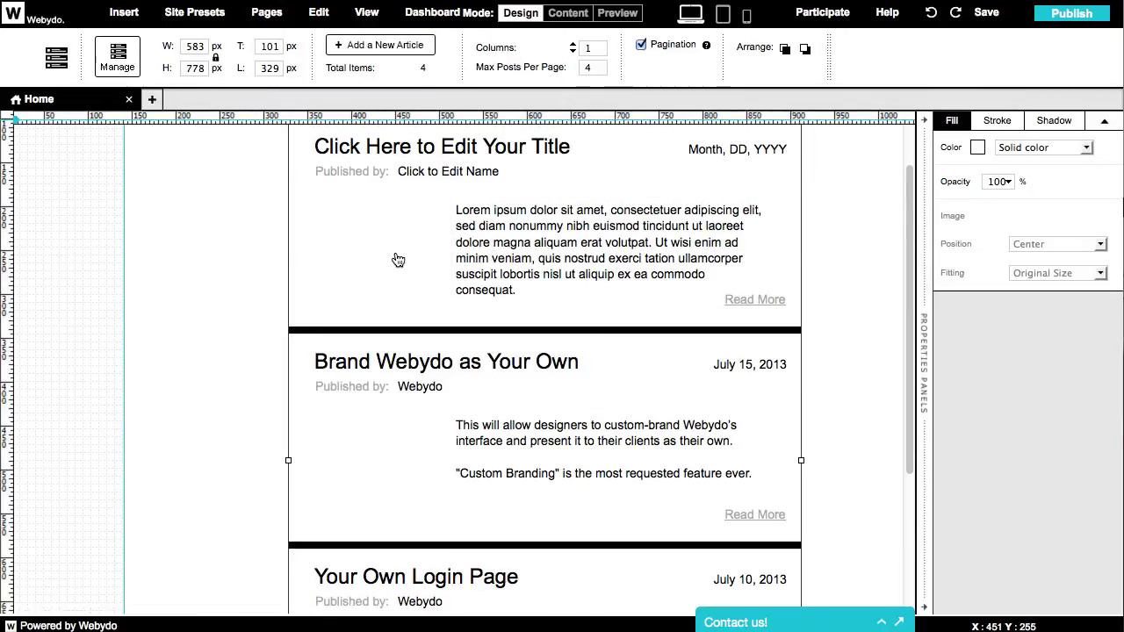
click(398, 260)
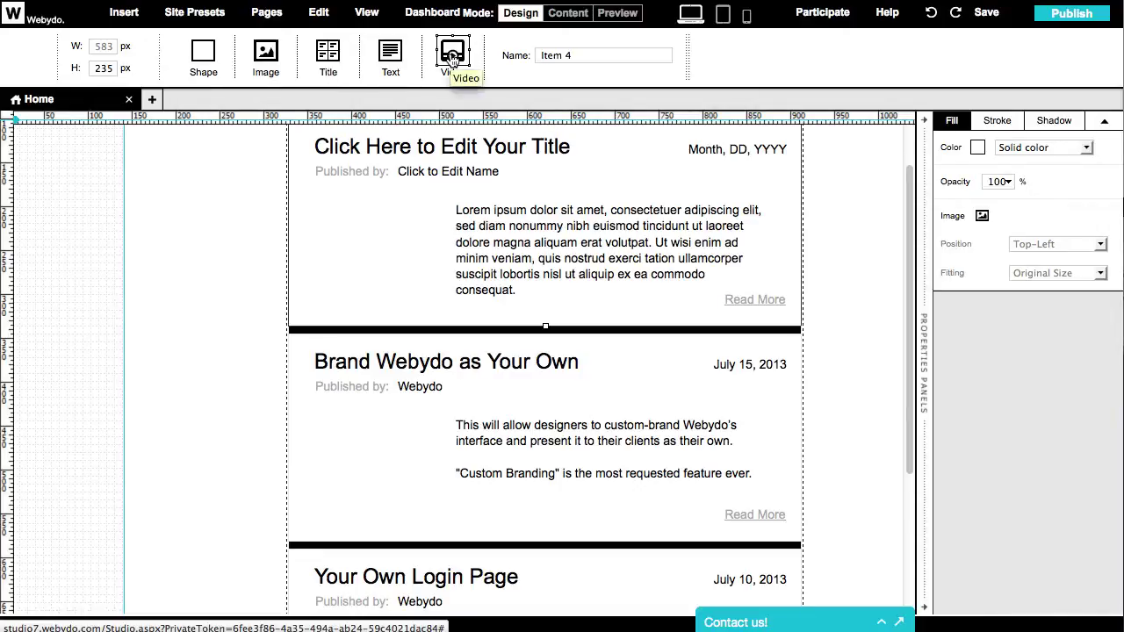
Drag a Text element into the first article and label it 'Webydo'
drag(332, 55, 348, 227)
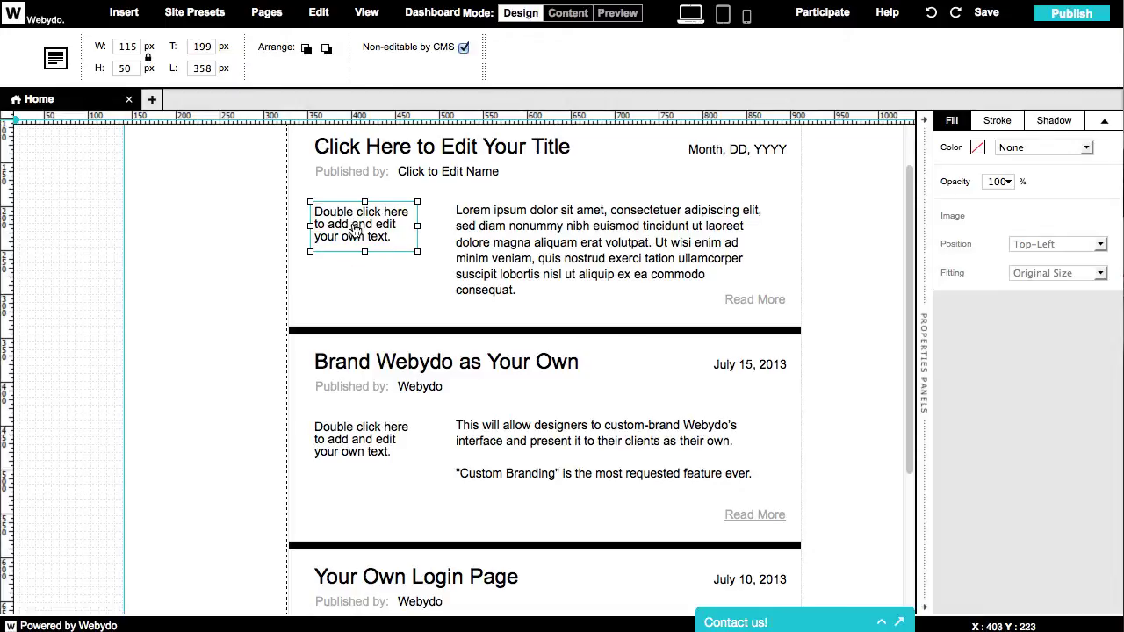
double_click(354, 227)
key(ctrl+a)
text(W)
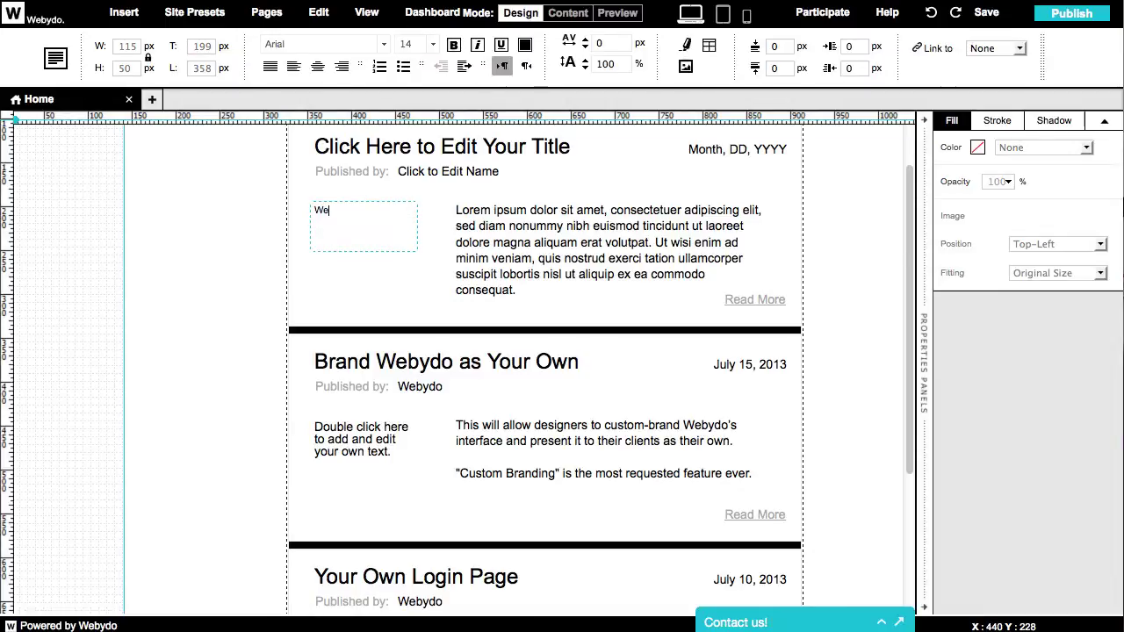
click(331, 225)
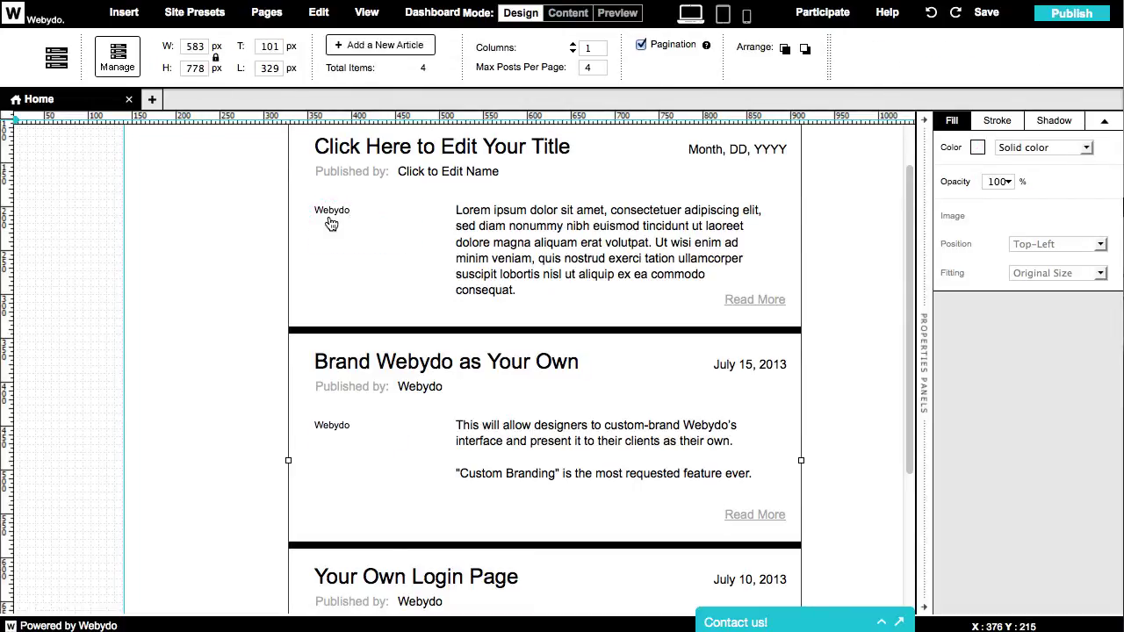
Add a text field beside the first article's body and enter 'Webydo'
click(330, 437)
drag(390, 52, 316, 202)
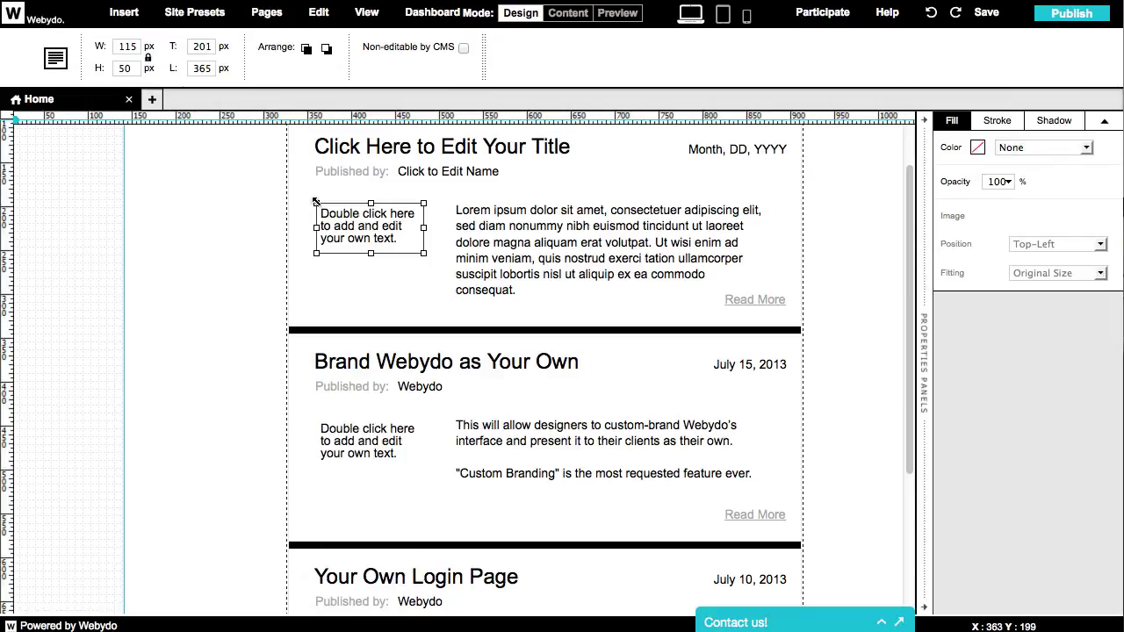
double_click(347, 237)
text(Webydo)
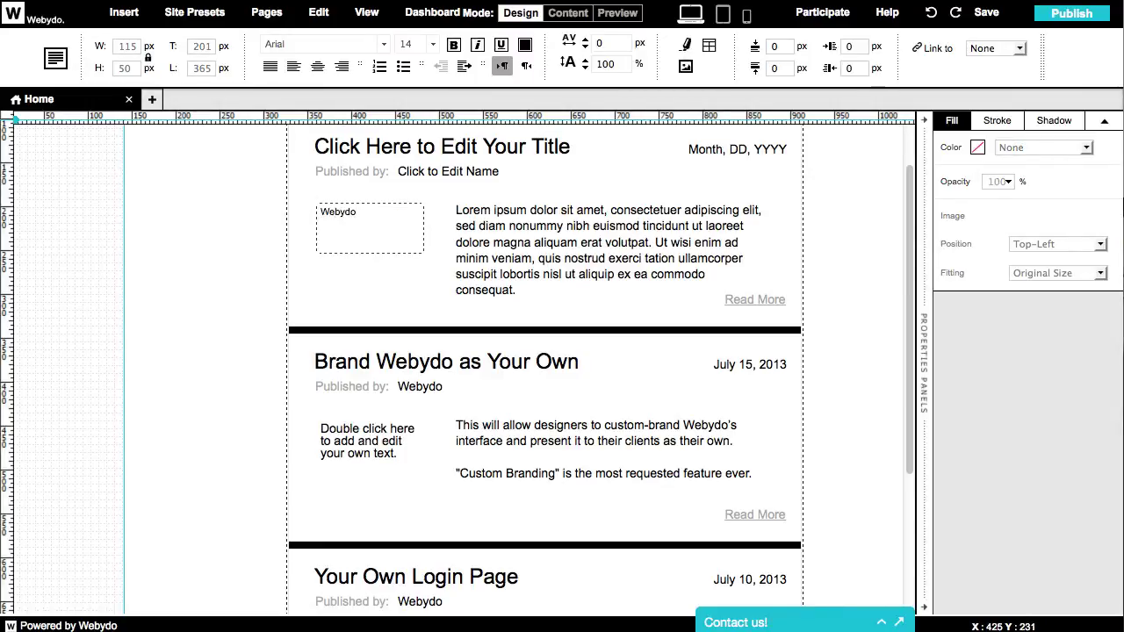
click(339, 181)
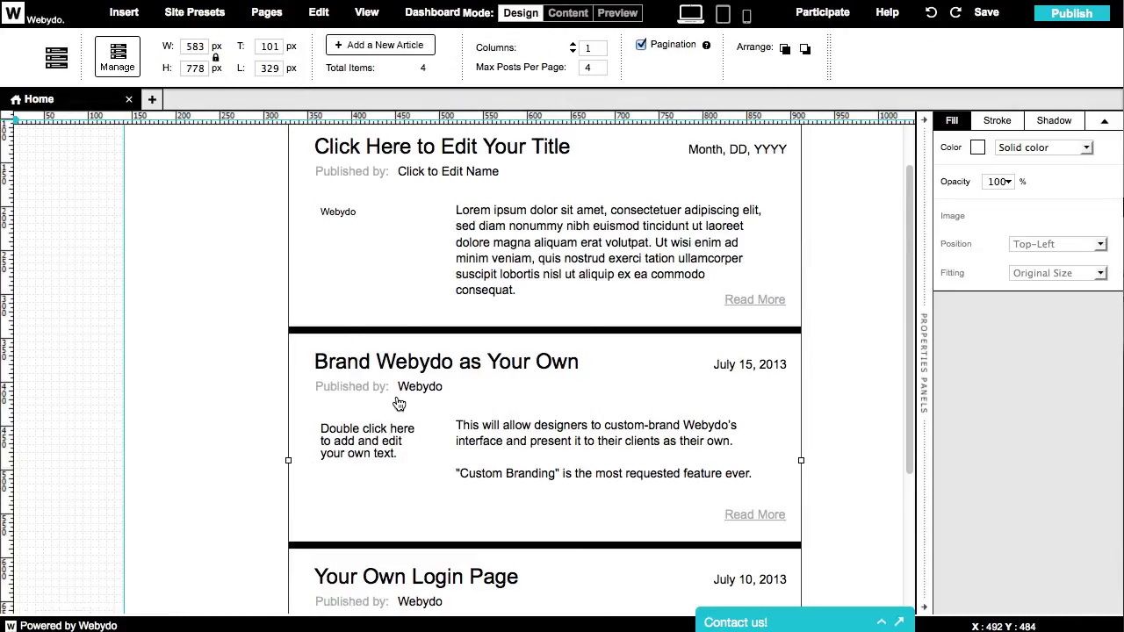
Nudge the Webydo field down 30 px and back up, then reselect the first article
click(338, 225)
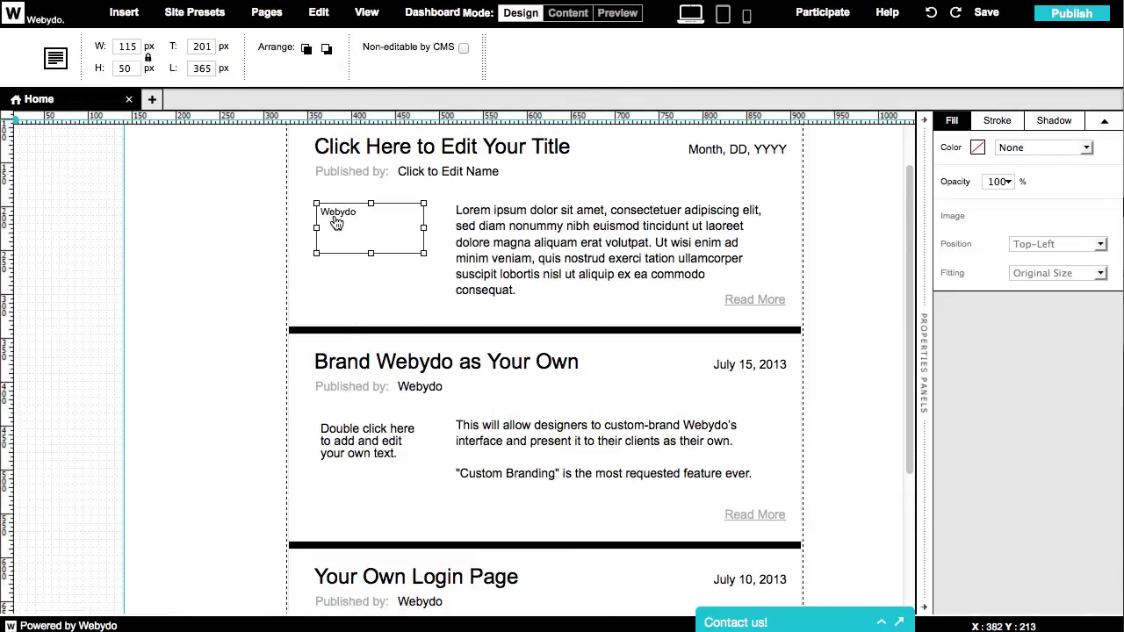
key(shift+Down)
key(shift+Down)
key(shift+Down)
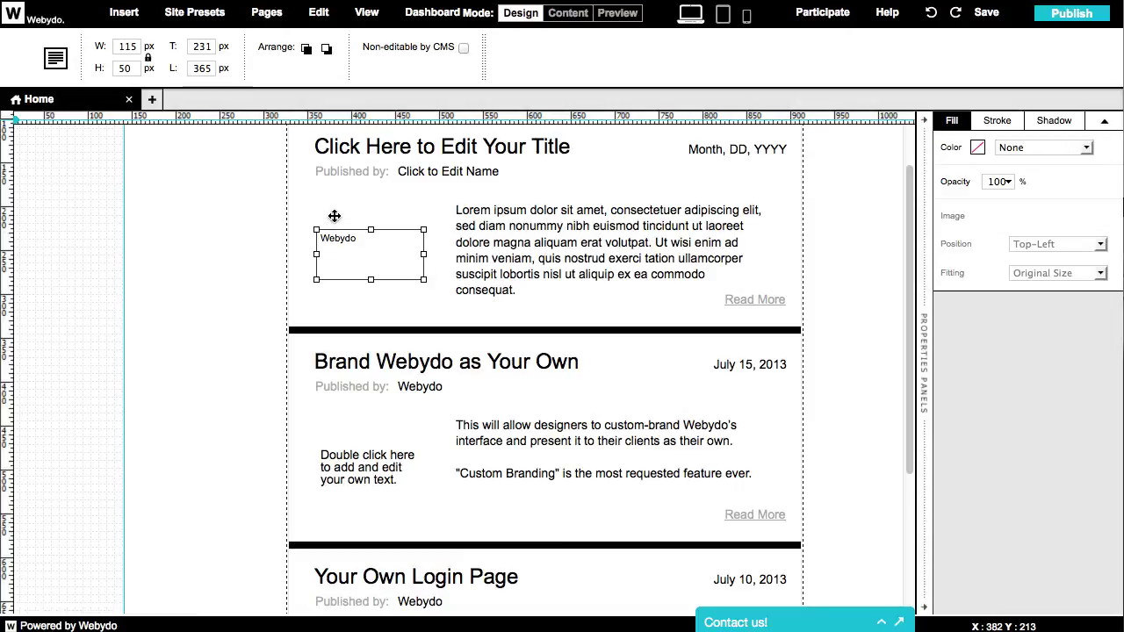
key(shift+Up)
key(shift+Up)
key(shift+Up)
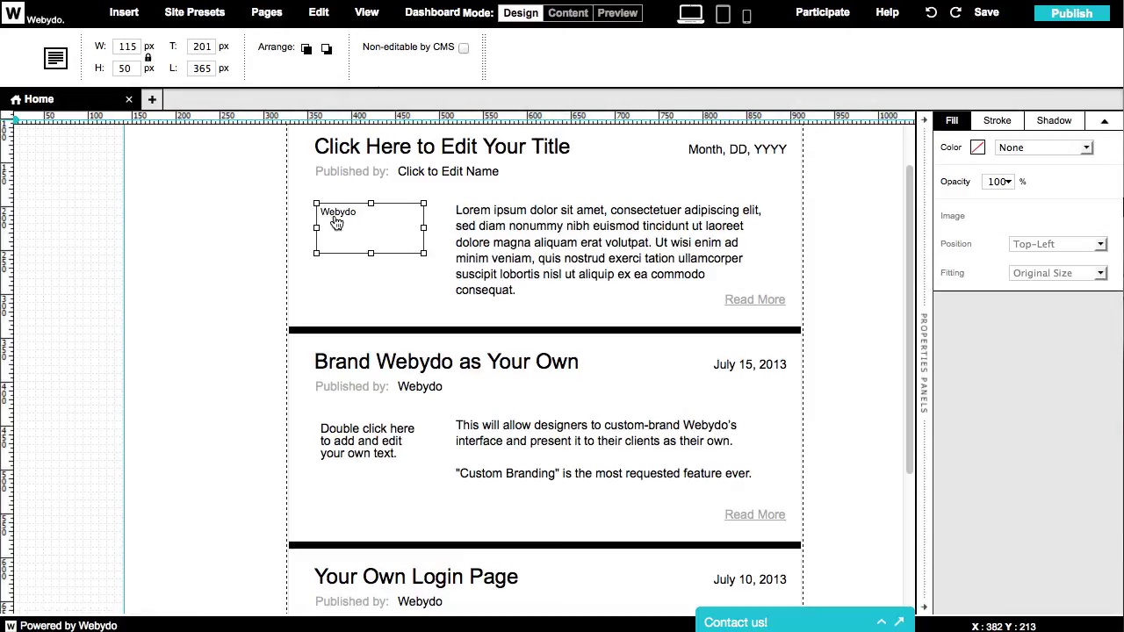
click(307, 223)
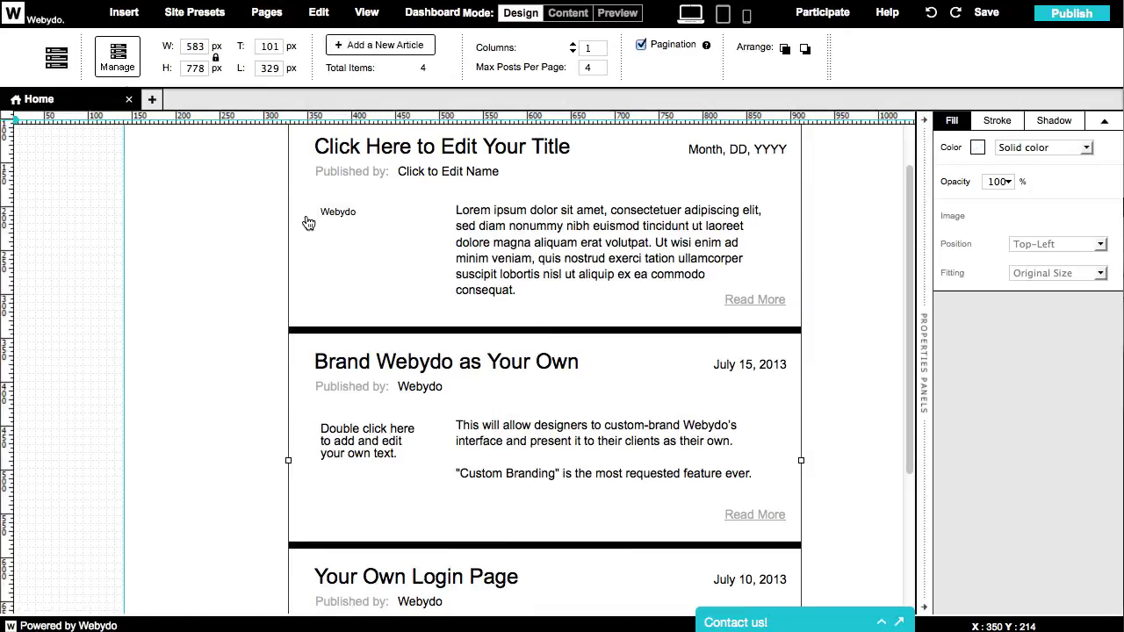
click(308, 223)
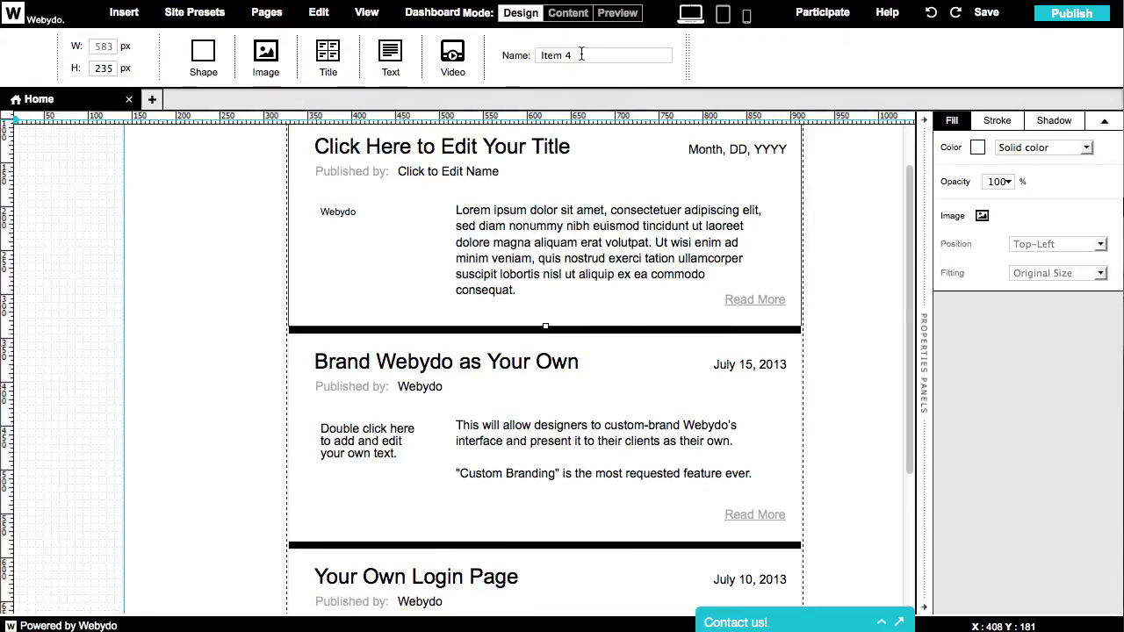
Add a fifth placeholder article to the articles list
click(529, 55)
click(311, 186)
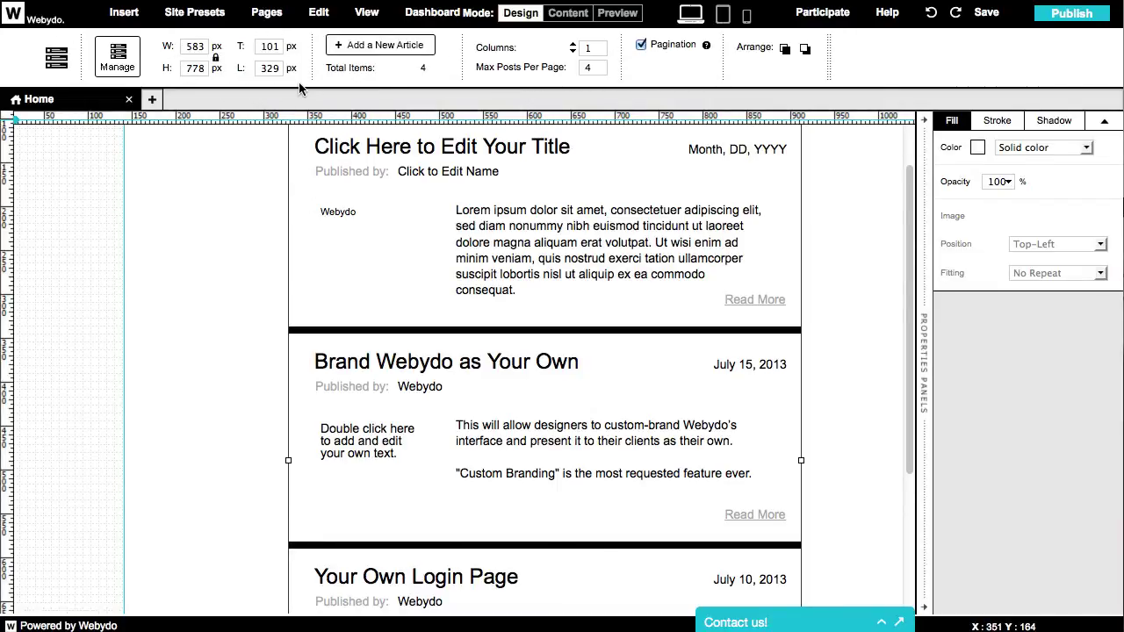
click(383, 53)
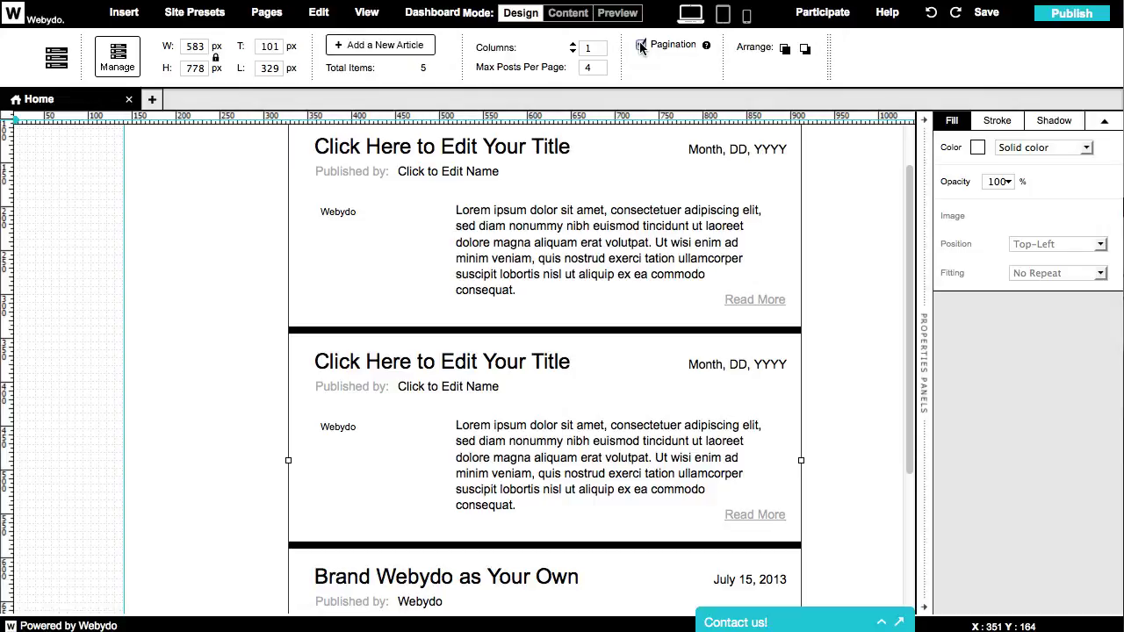
Move Item 2 to the top of the article order and close the article editor
click(121, 57)
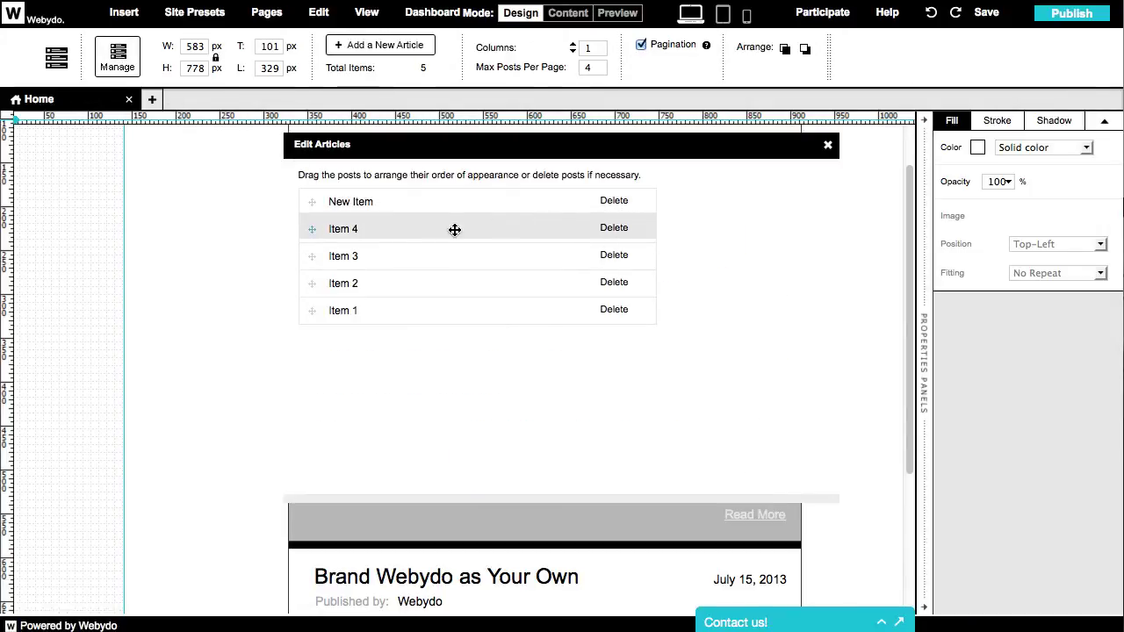
drag(312, 283, 312, 185)
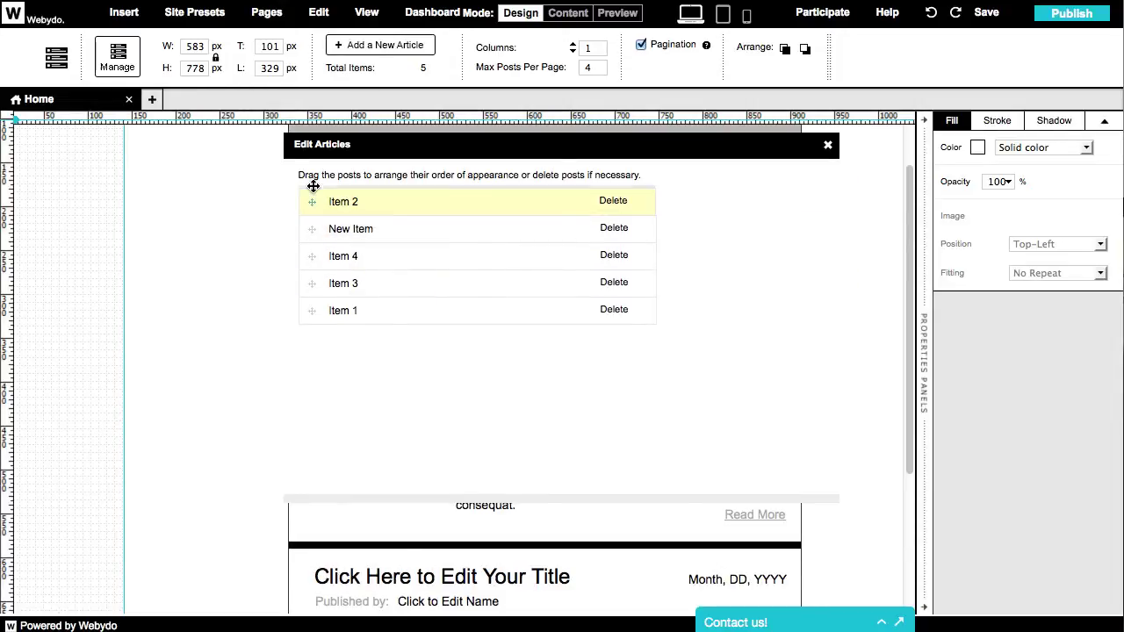
click(828, 147)
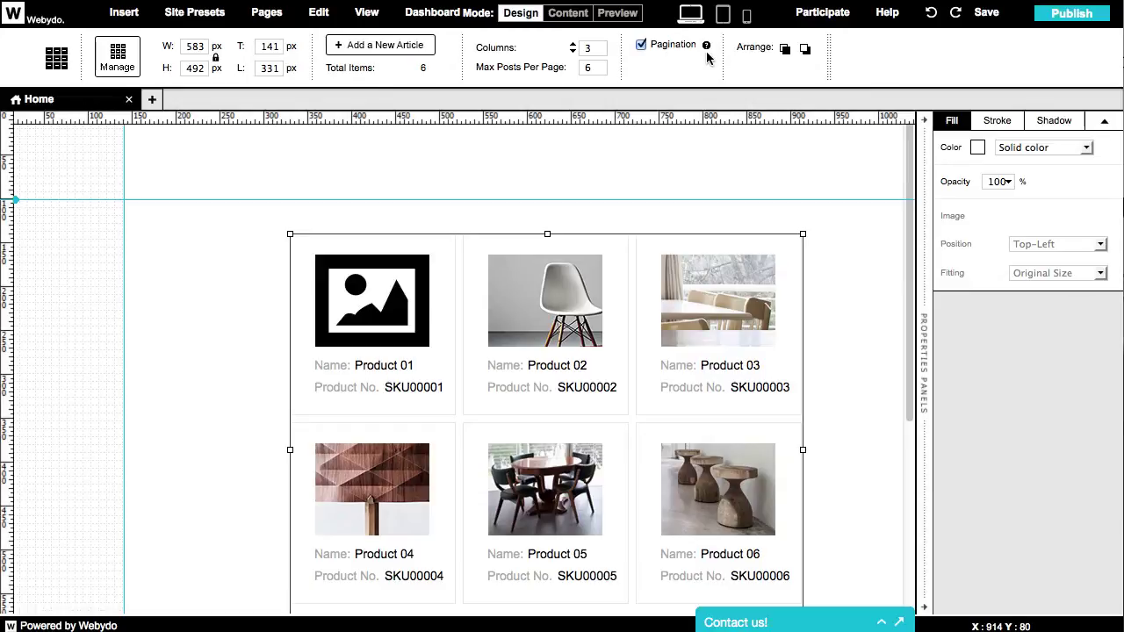
double_click(446, 306)
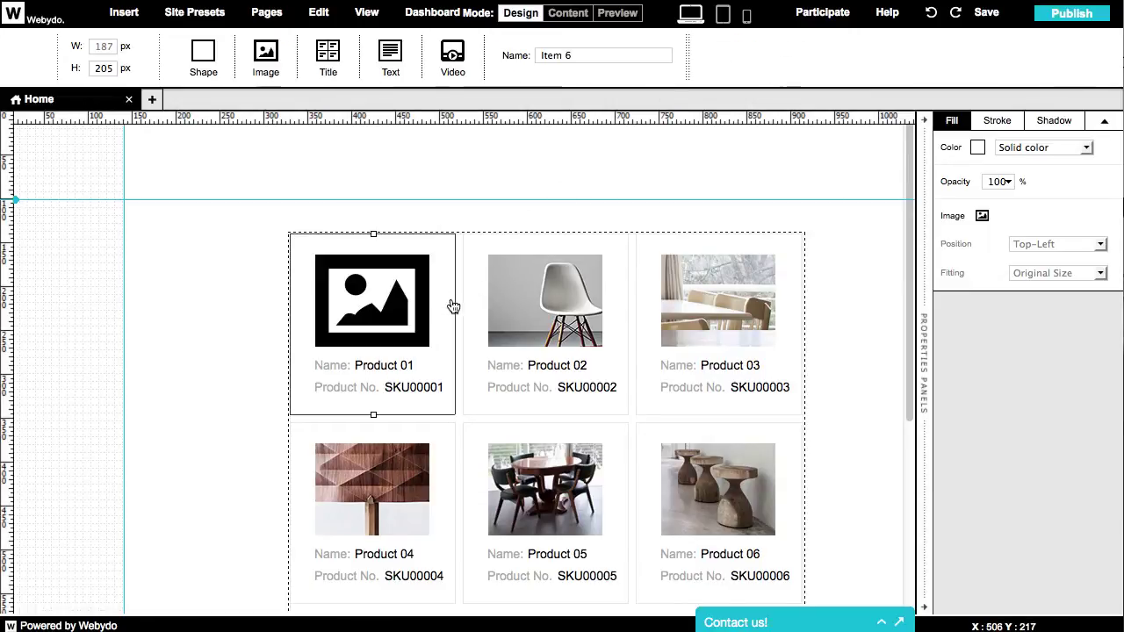
click(457, 307)
click(424, 424)
scroll(424, 423, down, 3)
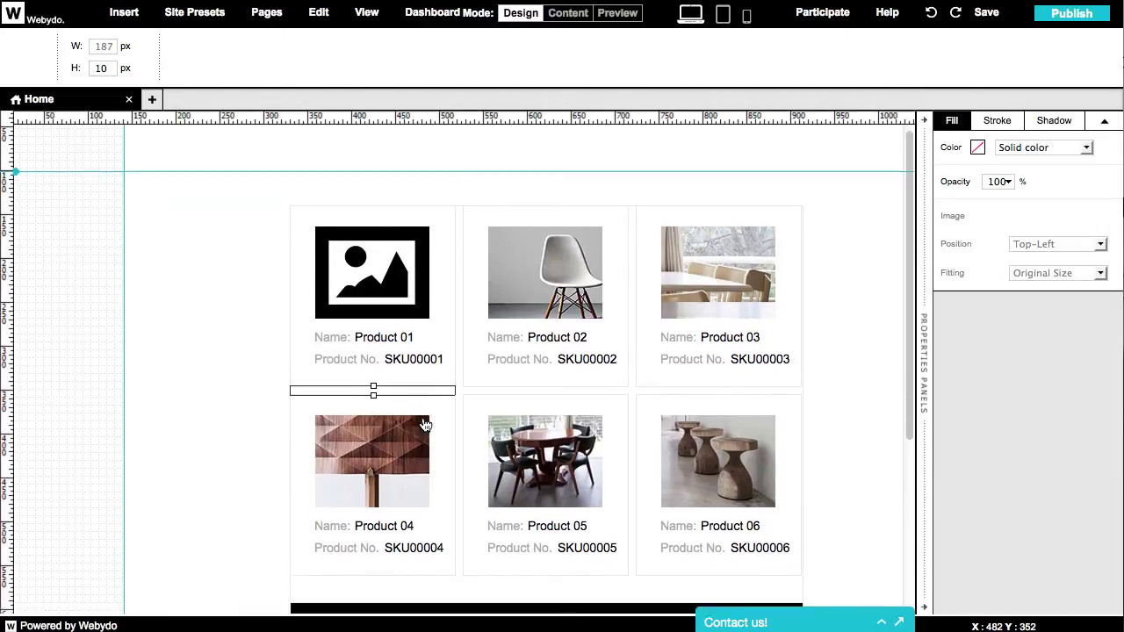
click(435, 551)
scroll(436, 552, up, 3)
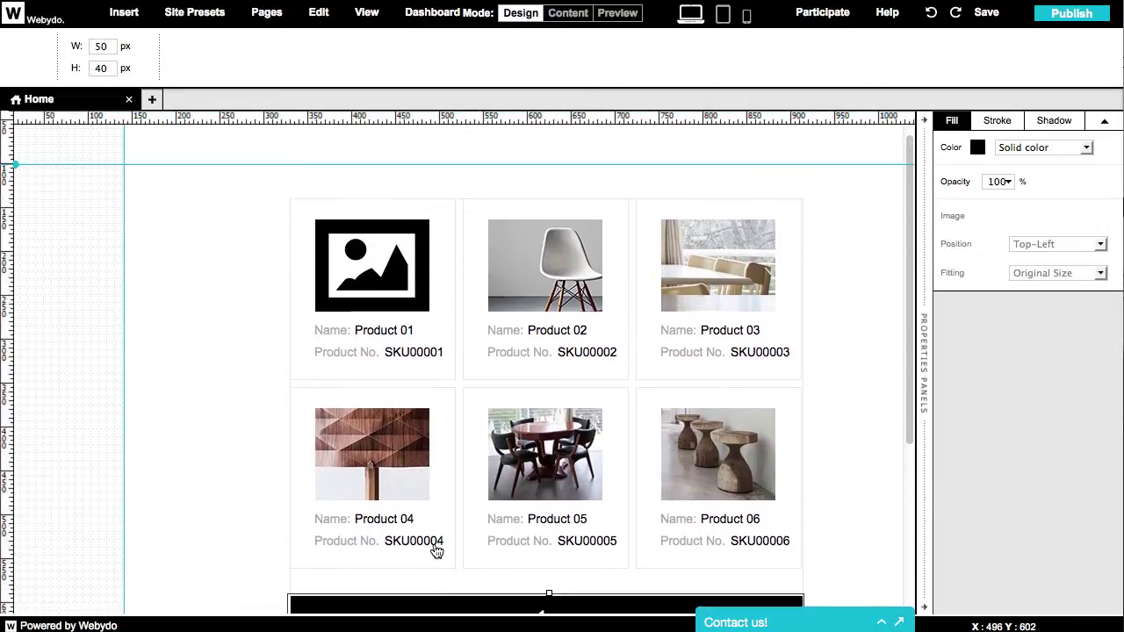
double_click(477, 356)
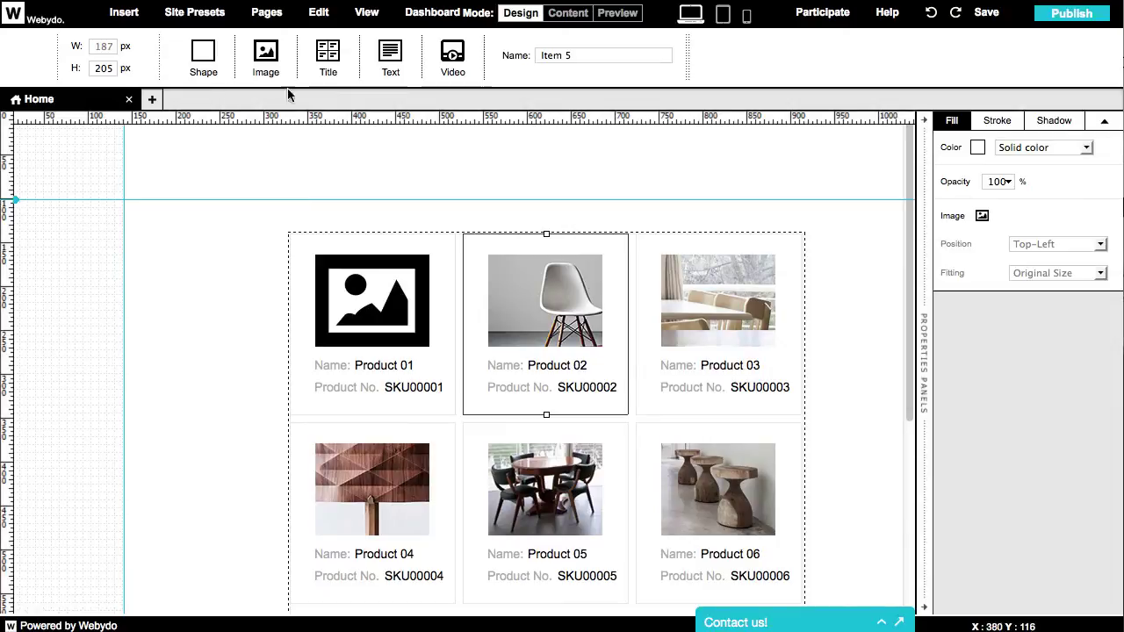
click(381, 243)
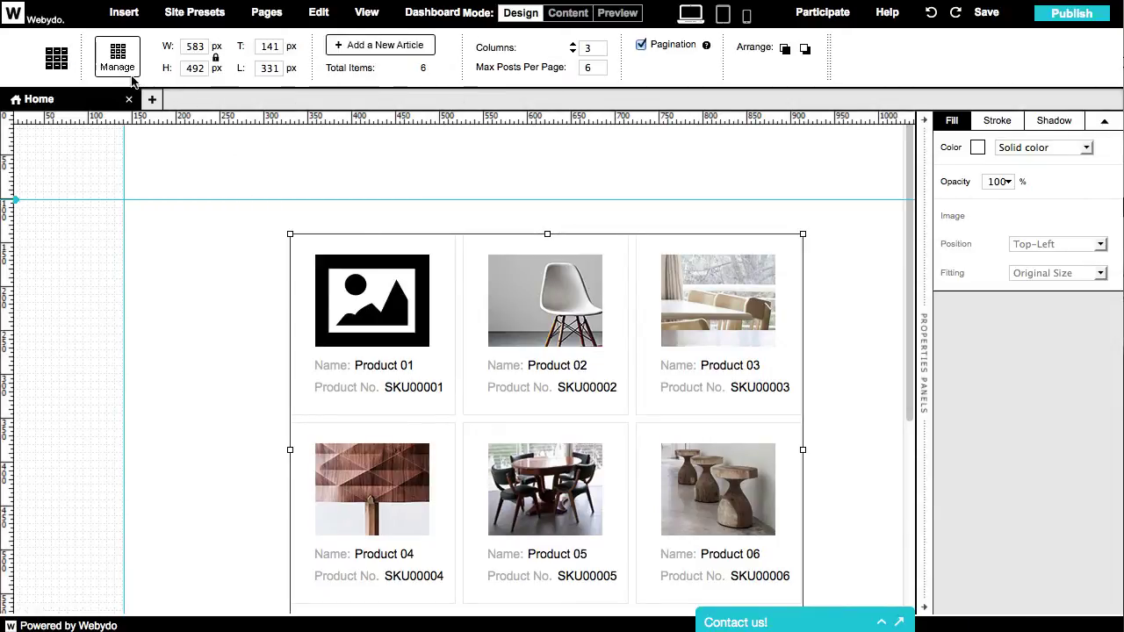